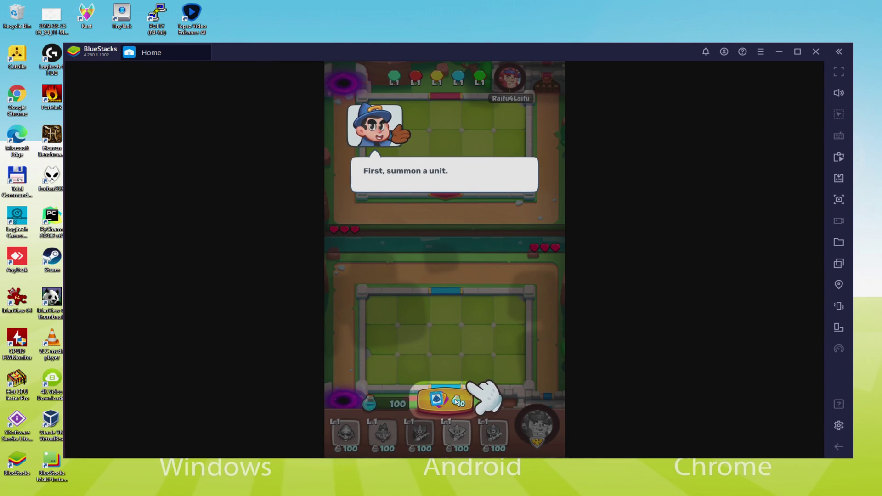
# Step: Summon four units onto the board in the opening step of the Rush Royale tutorial
pyautogui.click(456, 401)
pyautogui.click(416, 345)
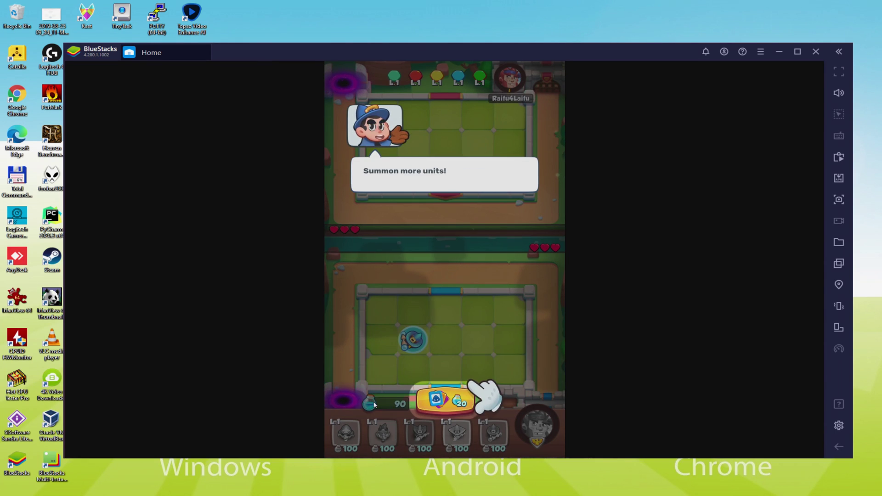
pyautogui.click(454, 399)
pyautogui.click(453, 399)
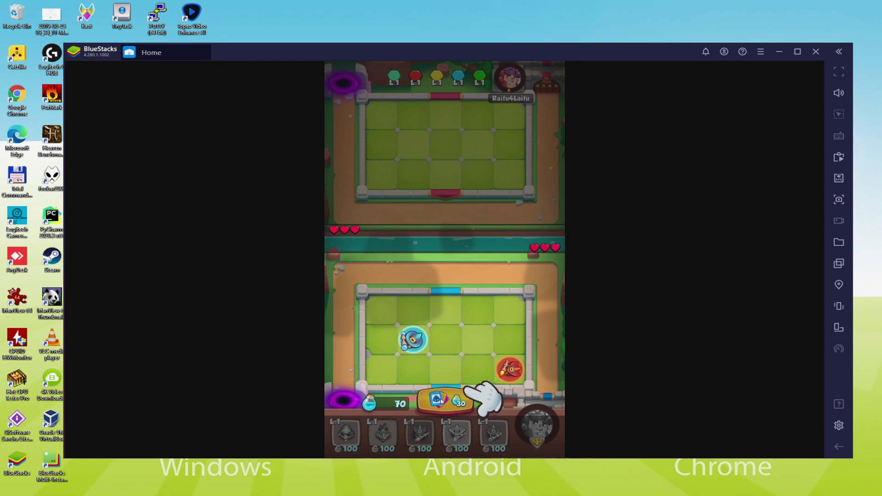
pyautogui.click(448, 401)
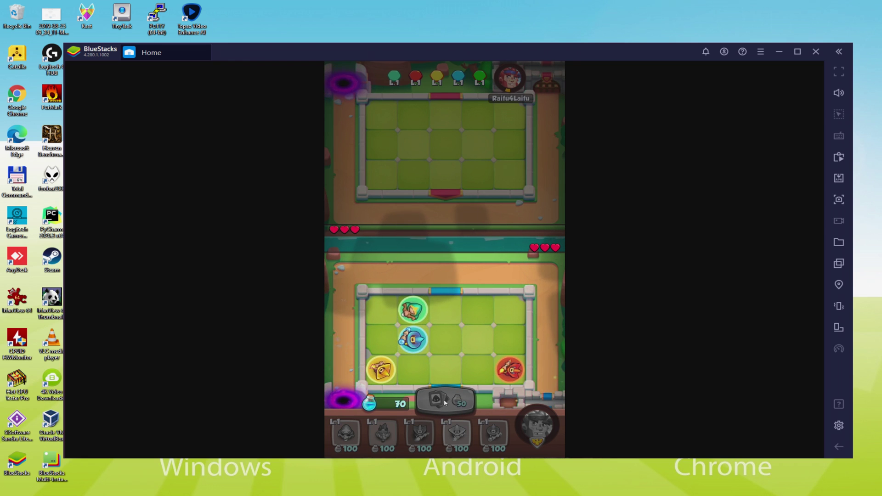
pyautogui.click(421, 268)
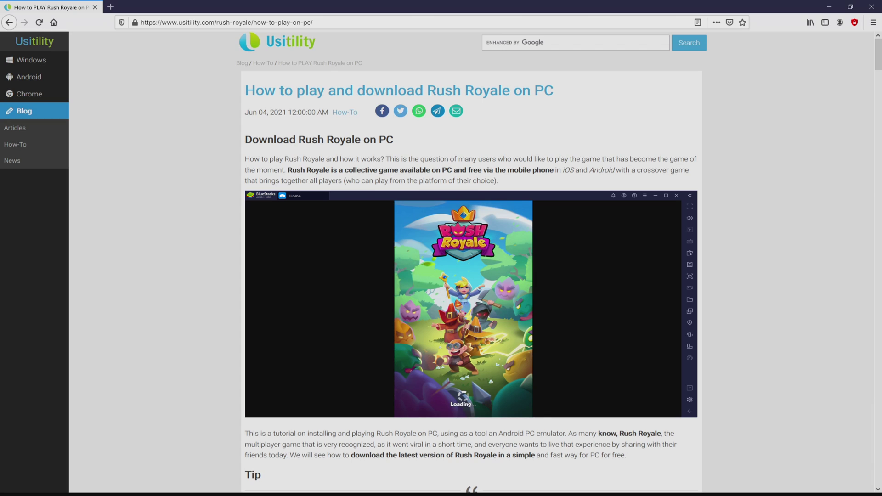
# Step: Open the Rush Royale PC download page from the Usitility article and review its Game Features section
pyautogui.scroll(-3, 471, 262)
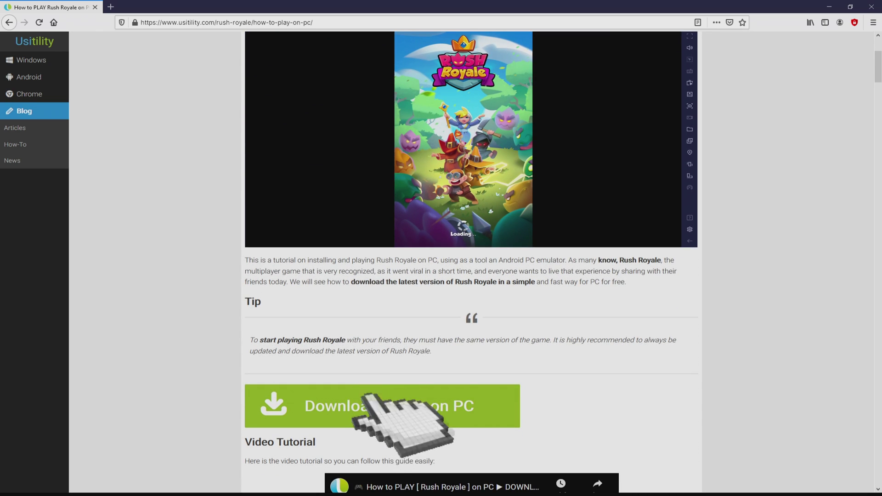
pyautogui.click(382, 405)
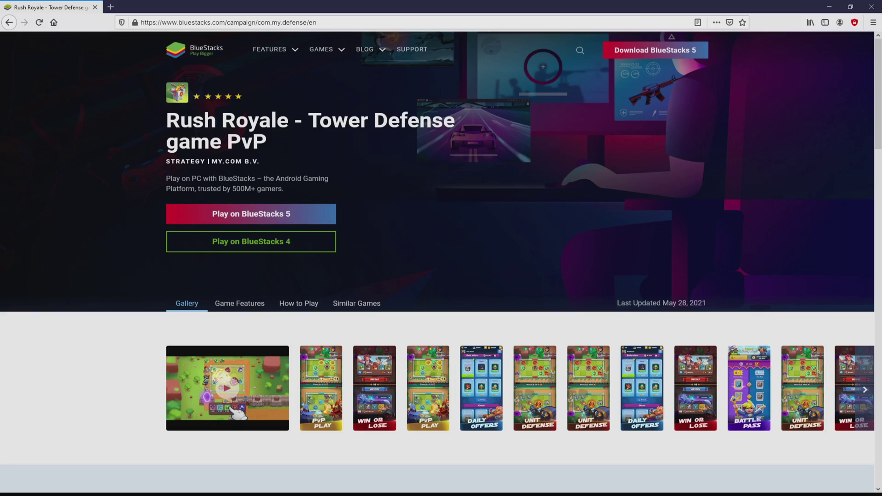
pyautogui.scroll(-15, 441, 262)
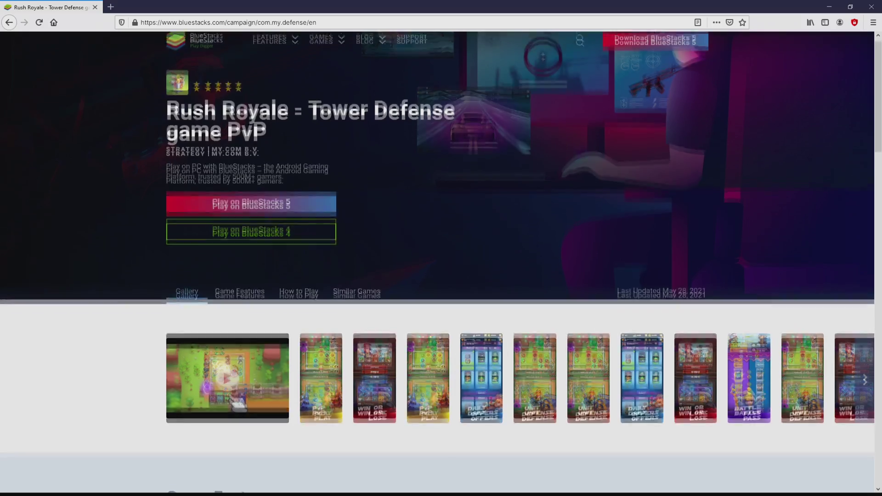
pyautogui.scroll(-10, 441, 276)
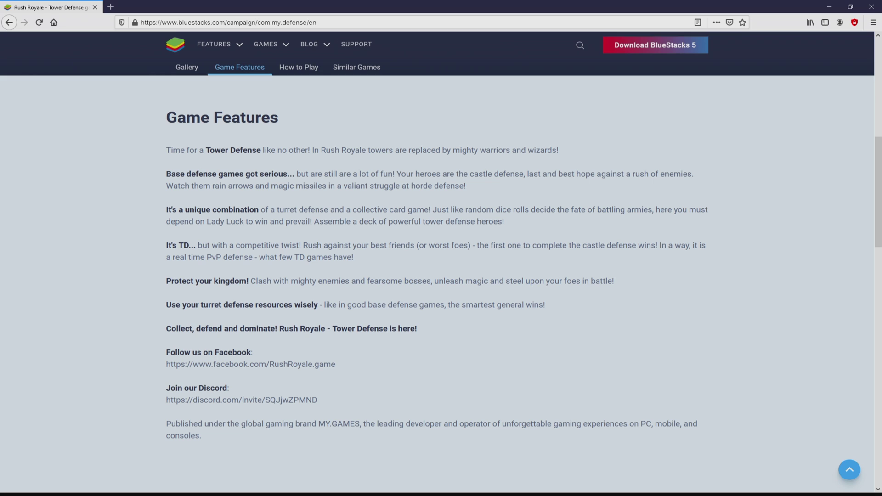
pyautogui.press('Home')
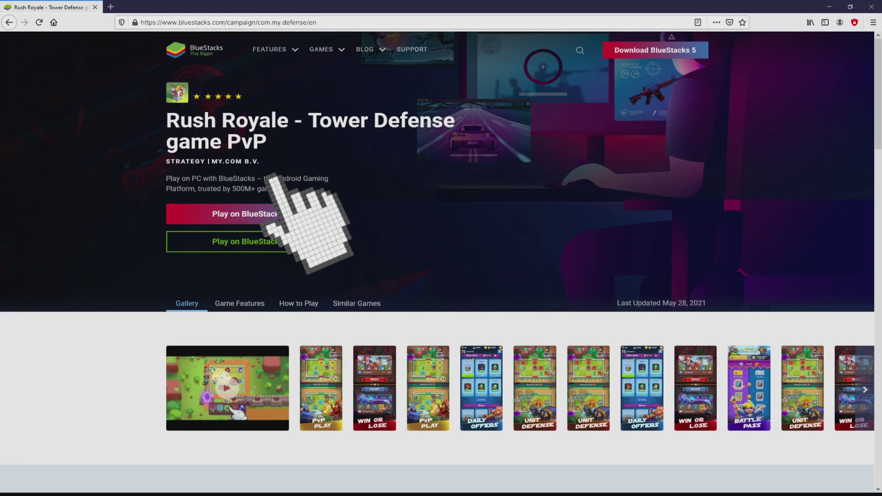
# Step: Download the BlueStacks installer from the Rush Royale page, view the customized installation options and start the installation
pyautogui.click(257, 214)
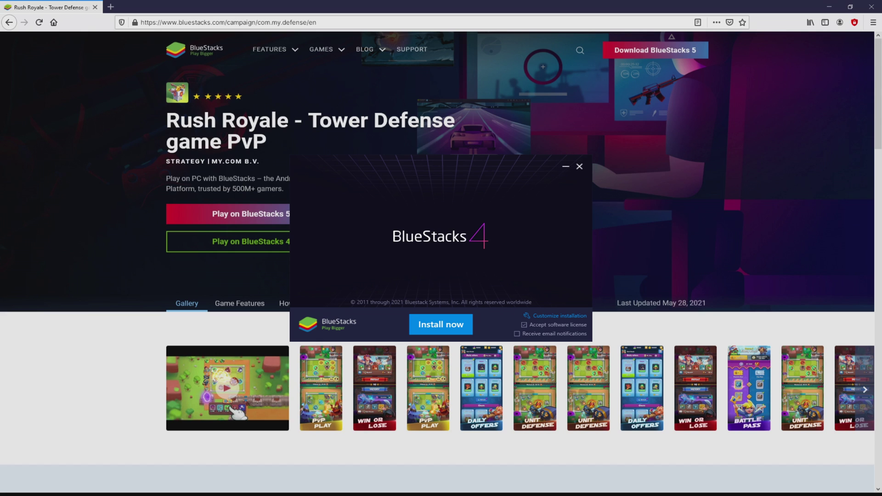
pyautogui.press('super+d')
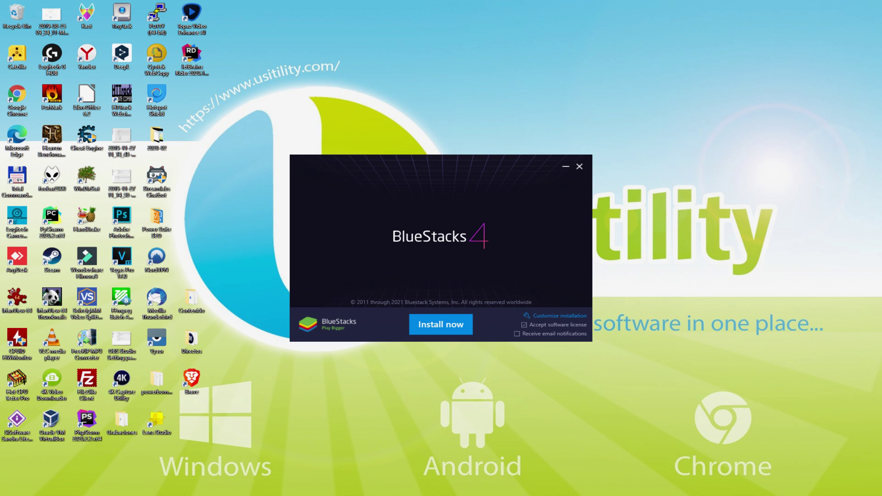
pyautogui.click(545, 316)
pyautogui.click(437, 317)
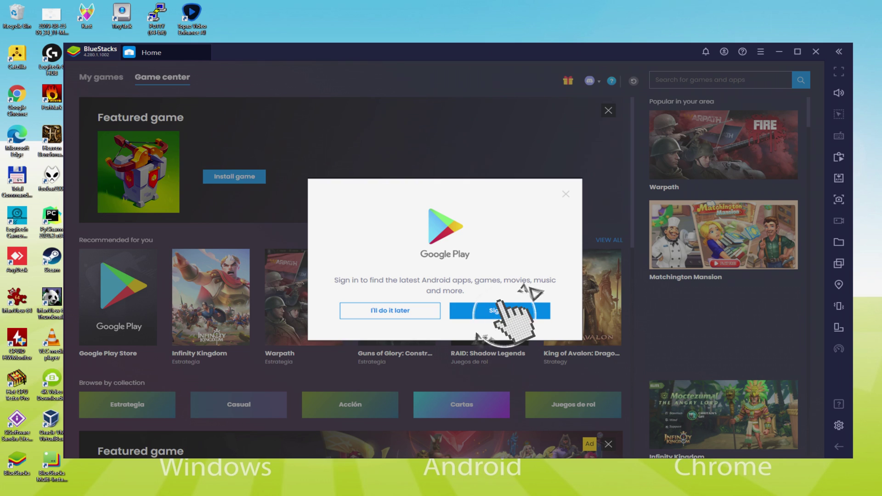
# Step: Sign in to Google Play, agree to the Google terms and accept the services with Google Drive backup turned off
pyautogui.click(474, 305)
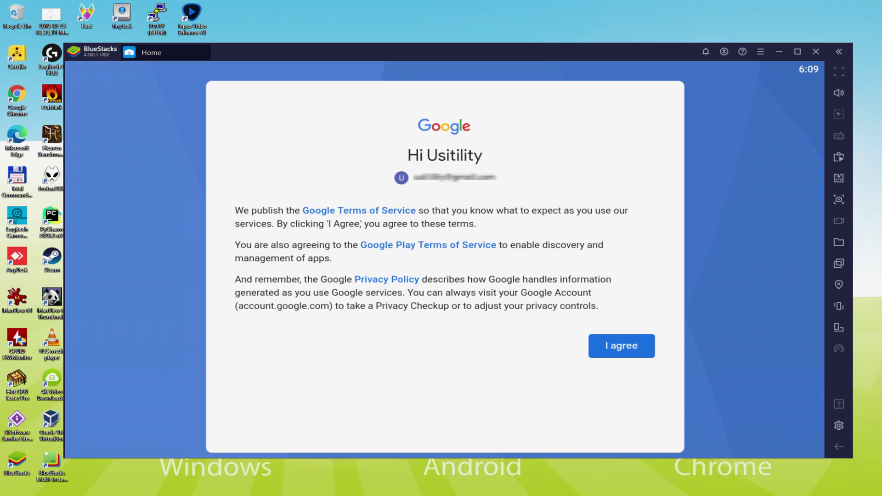
pyautogui.click(615, 346)
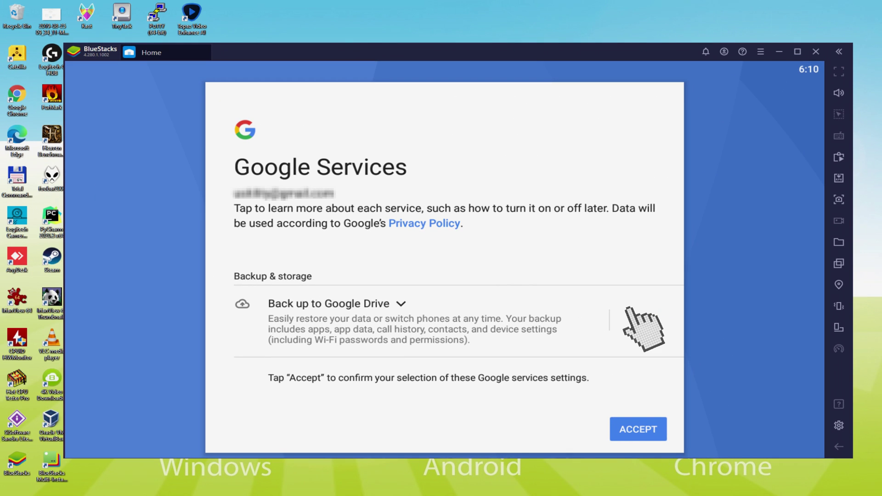
pyautogui.click(629, 317)
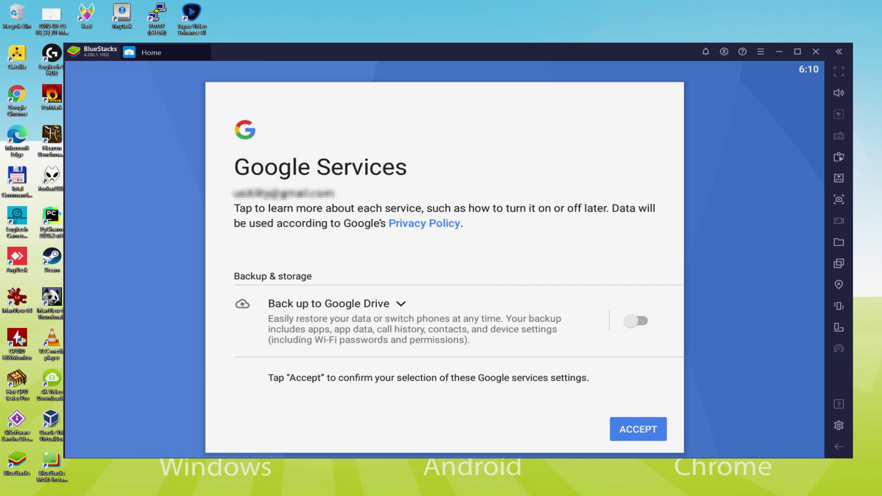
pyautogui.click(637, 427)
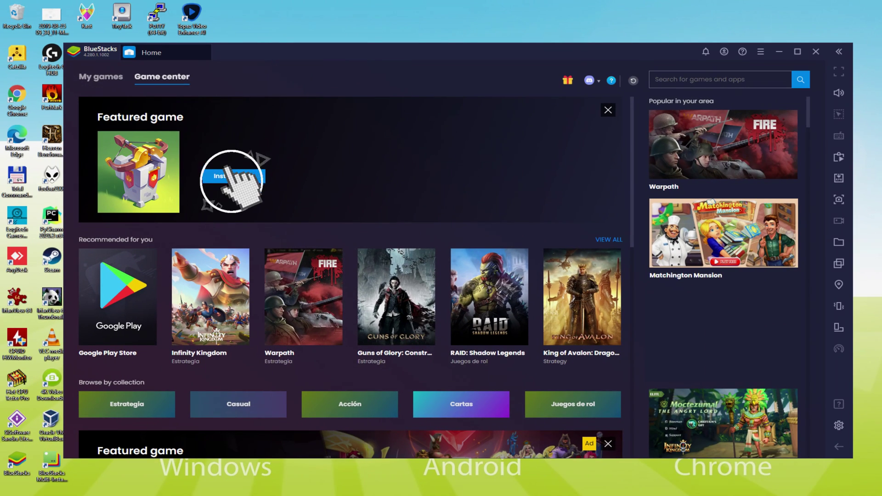
# Step: Install Rush Royale - Tower Defense game PvP from Google Play and launch it from the installed games
pyautogui.click(353, 188)
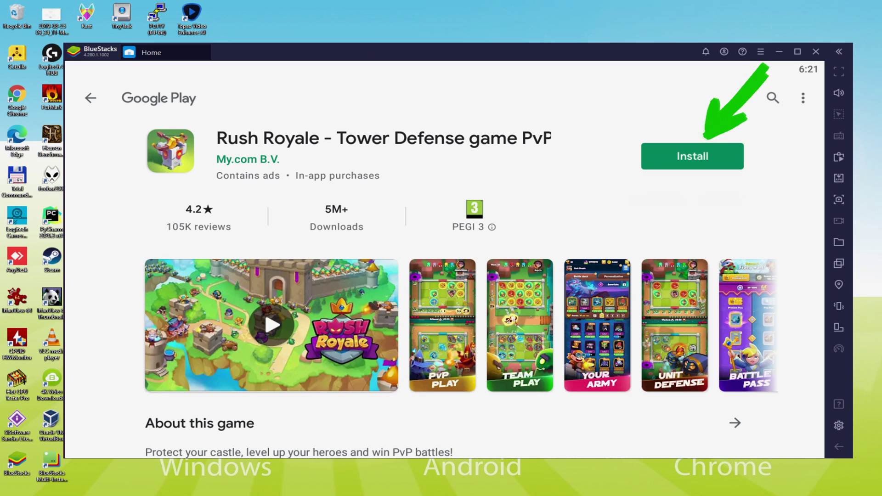
pyautogui.click(705, 152)
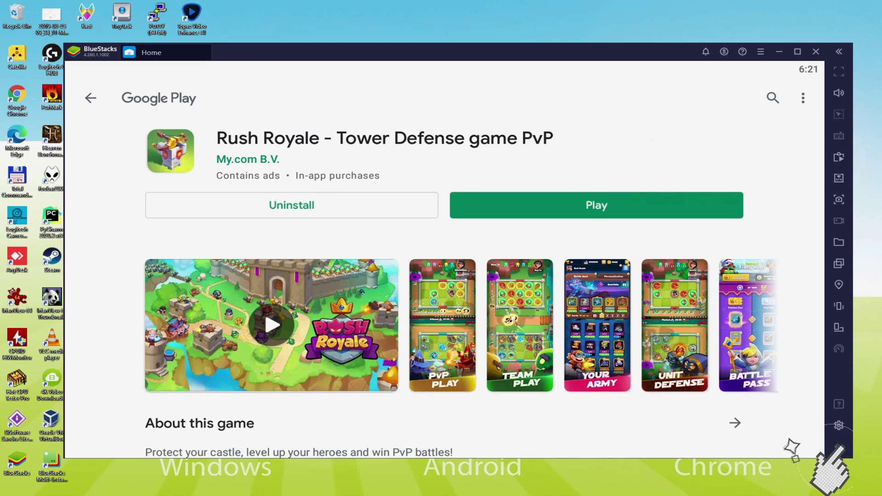
pyautogui.click(838, 446)
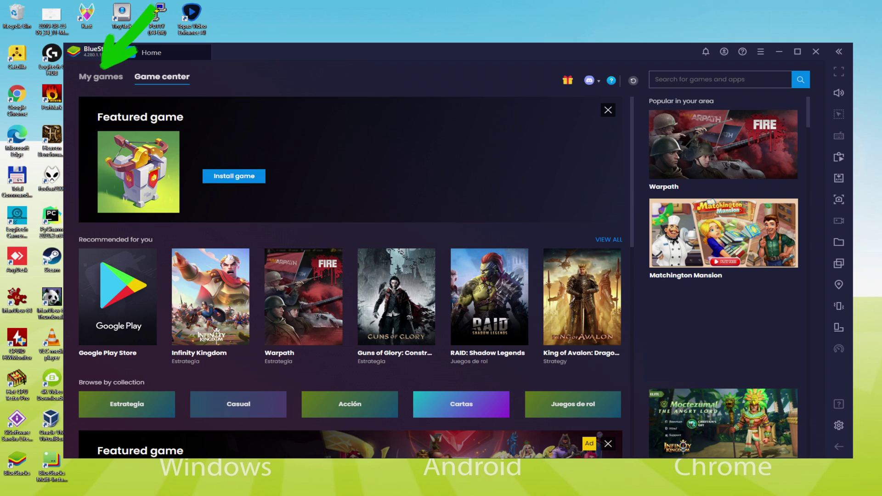
pyautogui.click(99, 74)
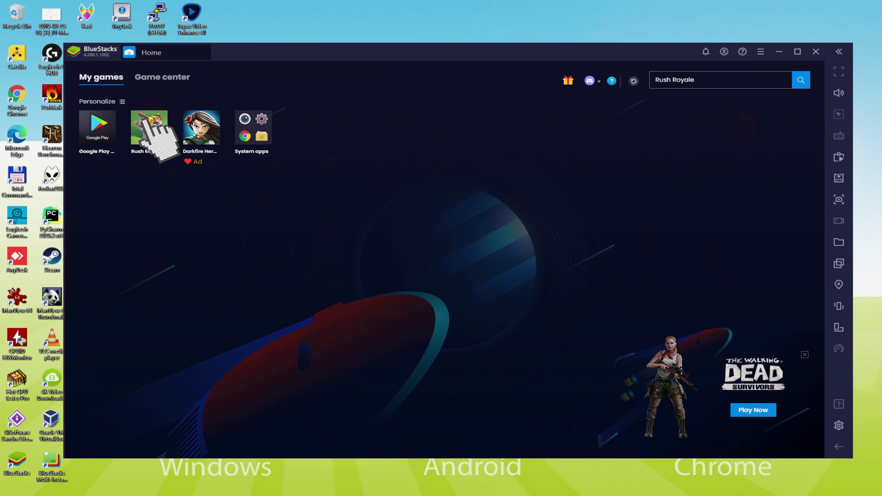
pyautogui.click(147, 122)
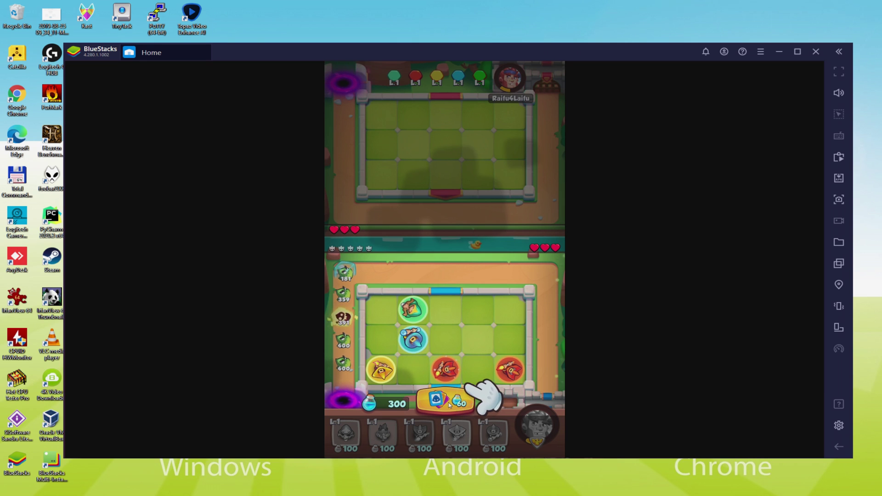
# Step: Summon additional units to defend against the attacking monsters and complete the first tutorial battle
pyautogui.click(448, 402)
pyautogui.click(449, 403)
pyautogui.click(449, 402)
pyautogui.click(448, 402)
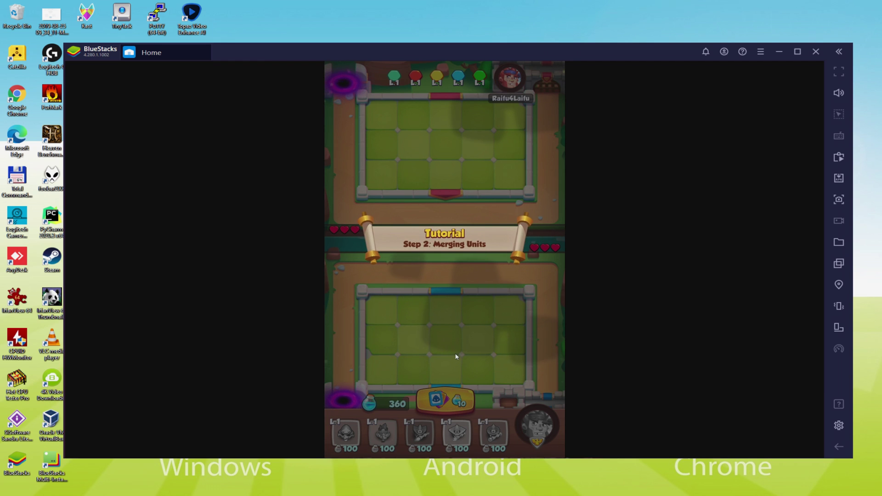
# Step: Summon units for the Merging Units tutorial, merge the two matching green units and continue past the explanation
pyautogui.click(449, 398)
pyautogui.click(449, 397)
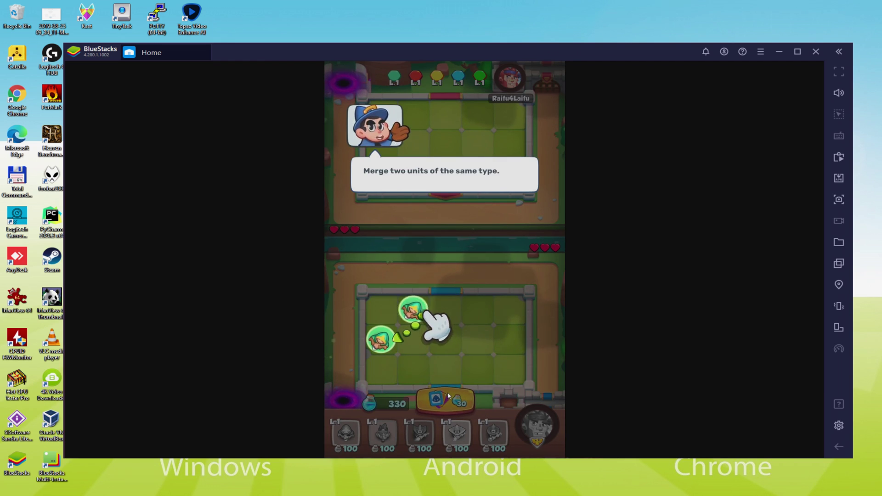
pyautogui.moveTo(413, 310); pyautogui.dragTo(380, 340)
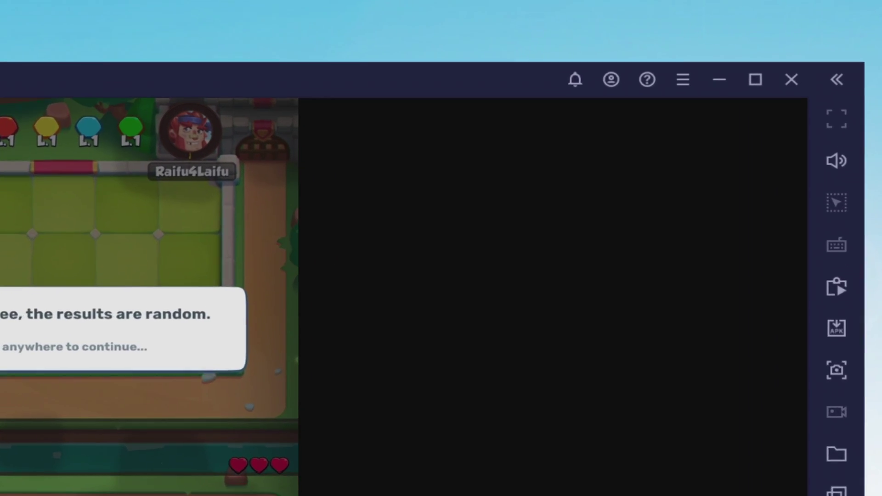
pyautogui.click(398, 390)
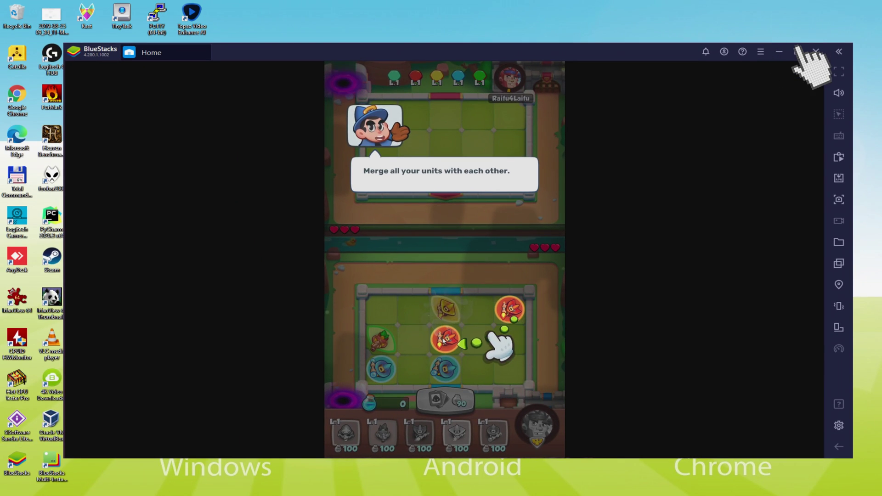
# Step: Merge all the matching unit pairs on the board, using a maximized emulator window and restoring its size
pyautogui.click(798, 52)
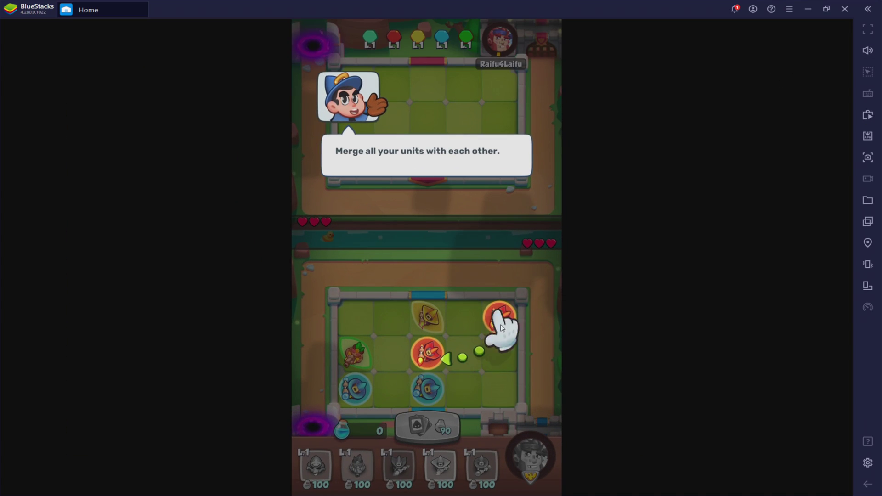
pyautogui.moveTo(498, 316); pyautogui.dragTo(427, 354)
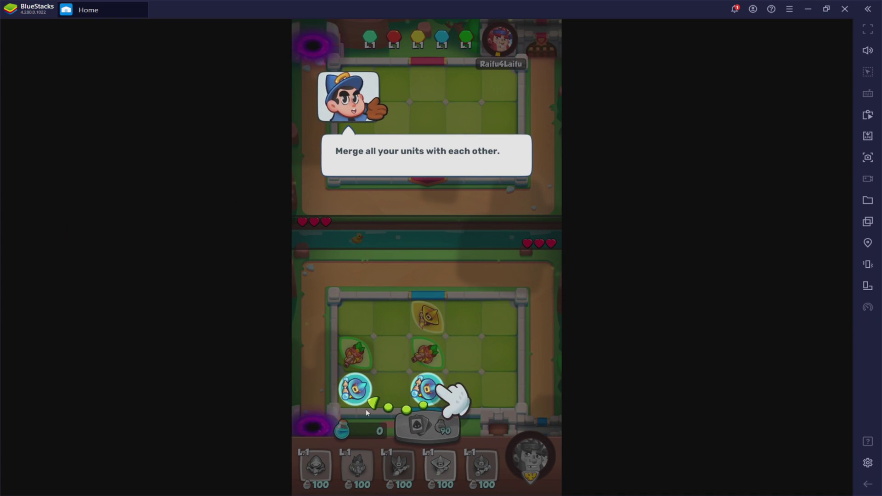
pyautogui.moveTo(351, 391); pyautogui.dragTo(426, 404)
pyautogui.moveTo(427, 353); pyautogui.dragTo(354, 353)
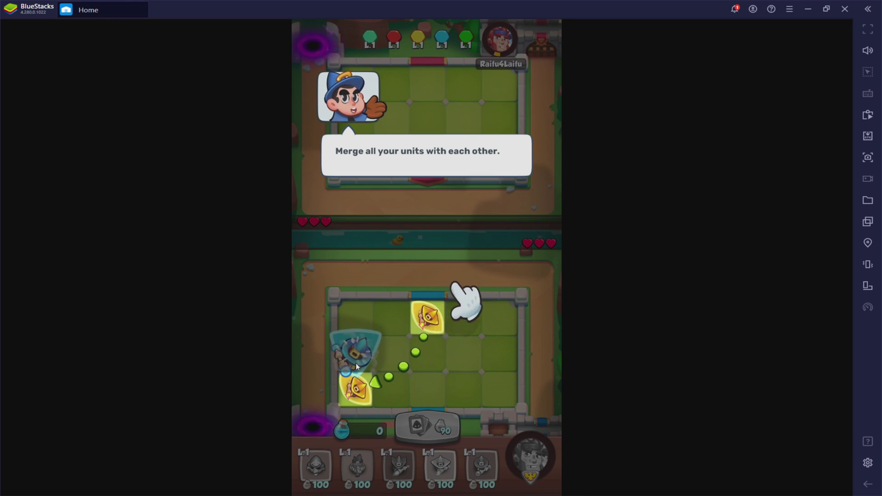
pyautogui.click(825, 9)
pyautogui.moveTo(380, 369); pyautogui.dragTo(380, 339)
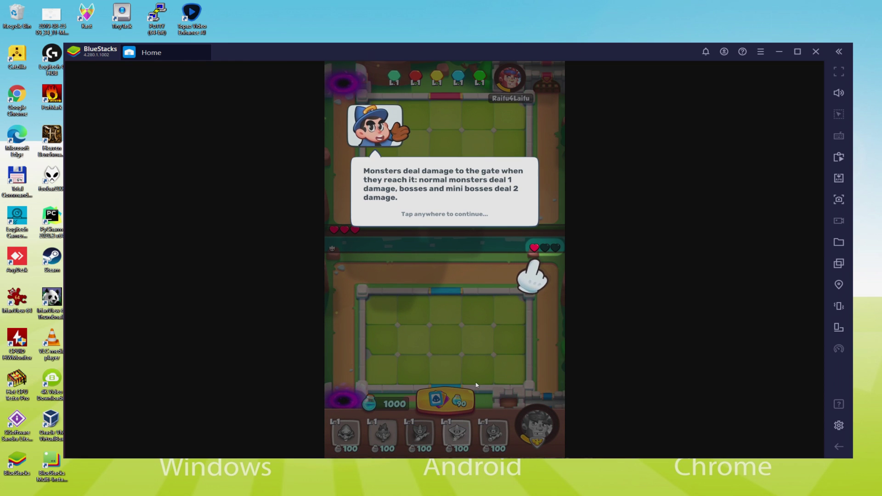
# Step: Continue past the gate damage explanation, summon eight units and start the next monster attack
pyautogui.click(474, 314)
pyautogui.click(441, 402)
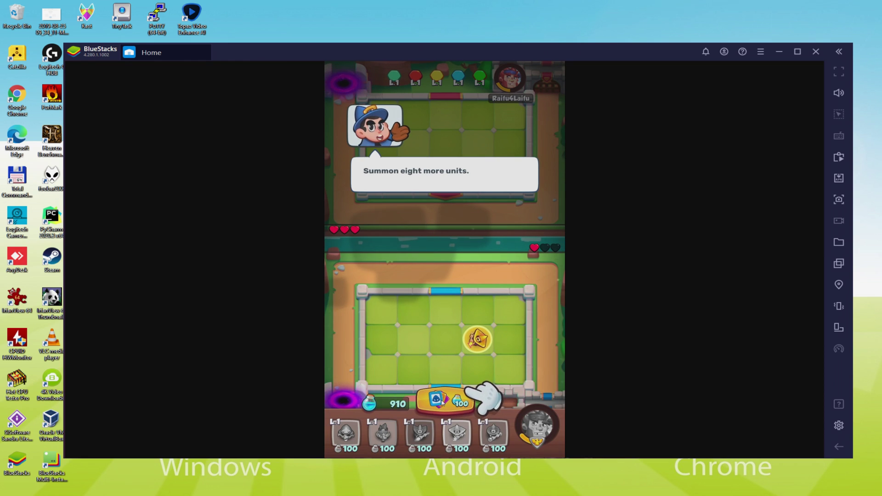
pyautogui.click(441, 403)
pyautogui.click(441, 402)
pyautogui.click(441, 402)
pyautogui.click(441, 402)
pyautogui.click(441, 402)
pyautogui.click(441, 403)
pyautogui.click(441, 403)
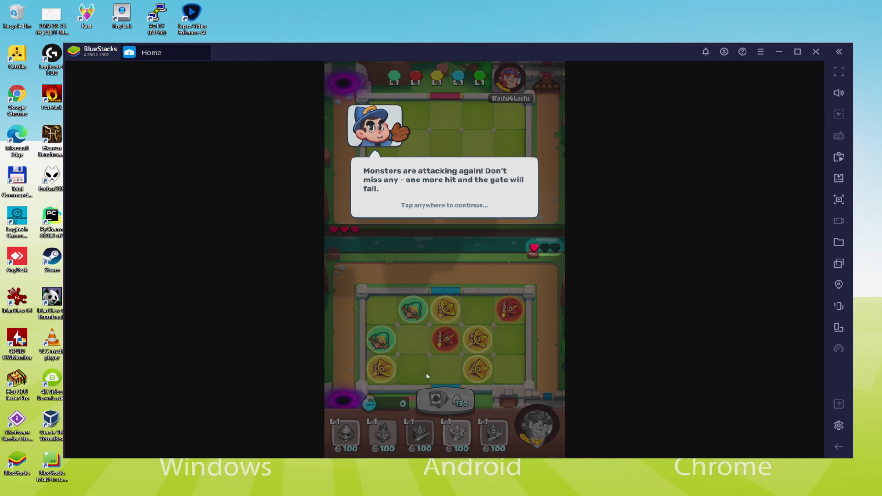
pyautogui.click(401, 285)
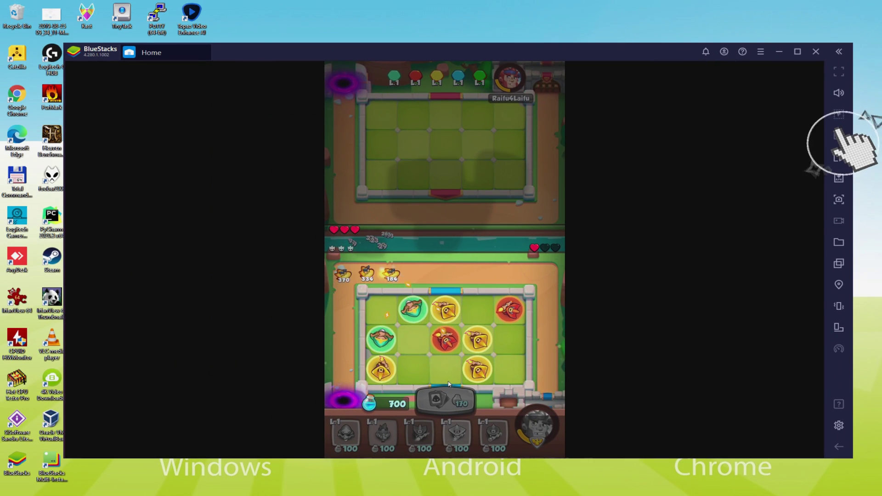
# Step: Open the BlueStacks controls editor to examine the available key-mapping controls, and close it
pyautogui.hotkey('ctrl', 'shift', 'a')
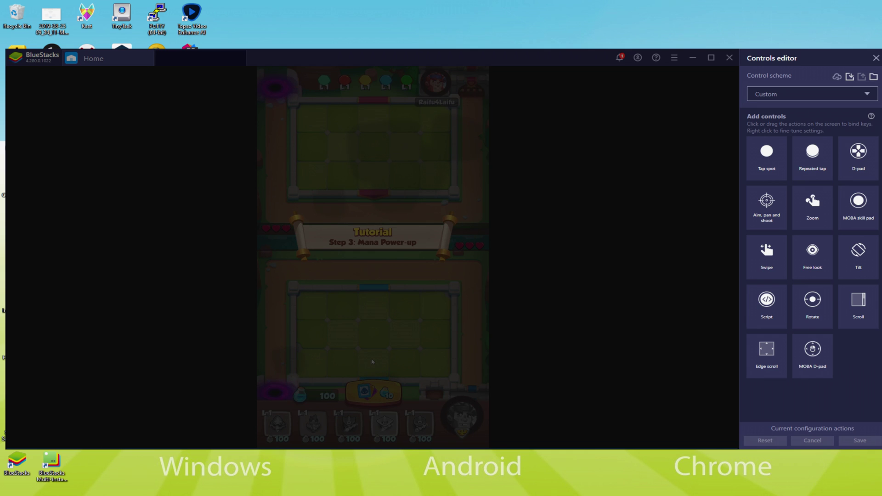
pyautogui.click(876, 58)
# Step: Summon units in the Mana Power-up tutorial and close the emulator's Settings window without making changes
pyautogui.click(445, 399)
pyautogui.click(445, 399)
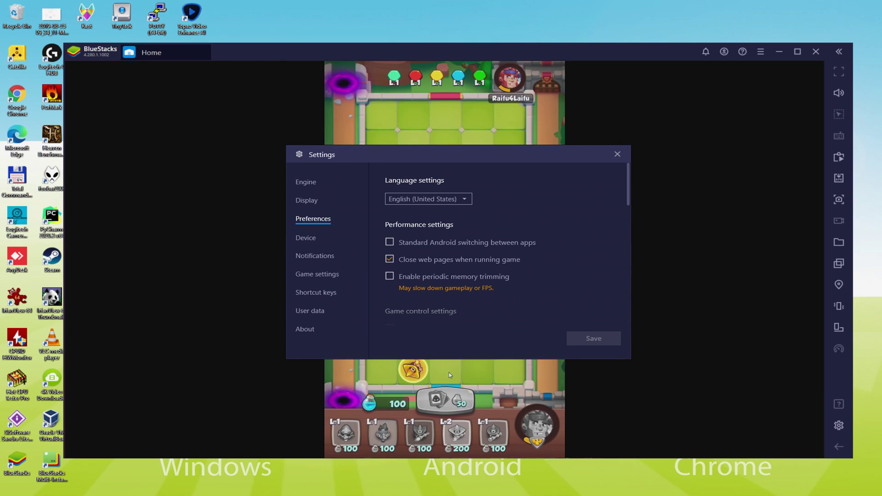
pyautogui.press('Escape')
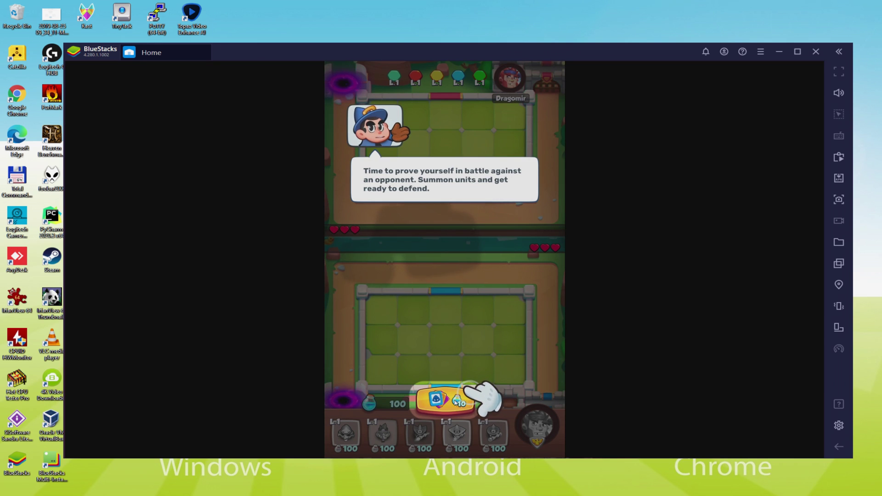
# Step: Summon four units for the battle against the opponent, merge the two green archers and try to combine the red unit with the result
pyautogui.click(454, 402)
pyautogui.click(448, 405)
pyautogui.click(441, 406)
pyautogui.click(440, 407)
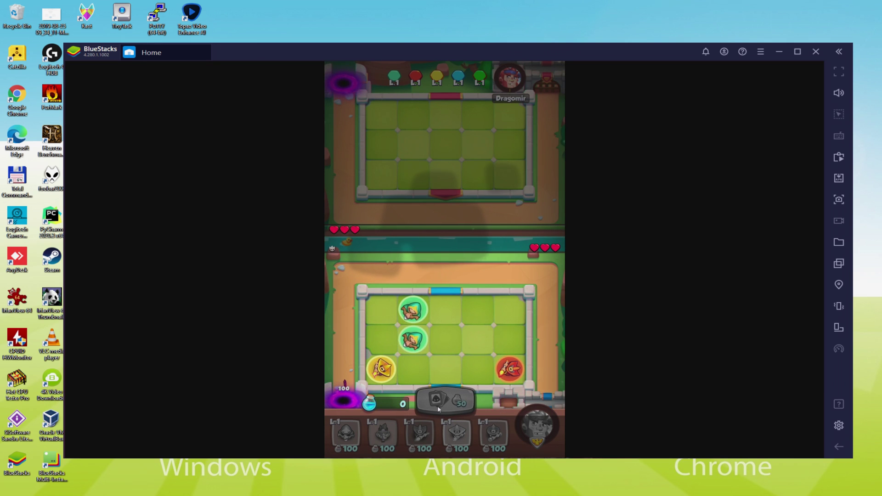
pyautogui.click(451, 342)
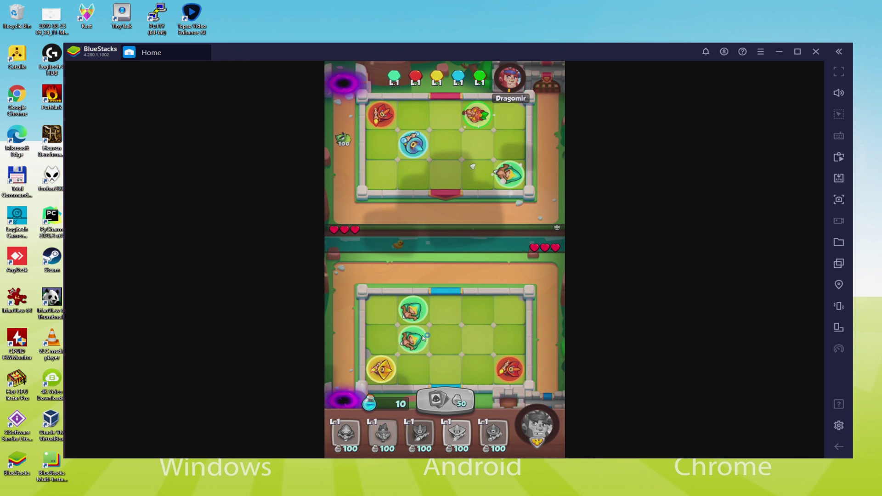
pyautogui.moveTo(413, 339); pyautogui.dragTo(412, 309)
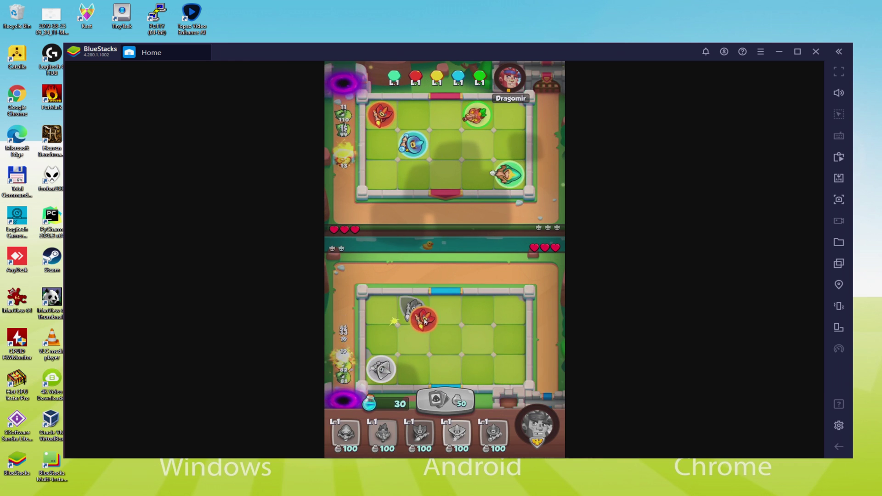
pyautogui.moveTo(510, 369); pyautogui.dragTo(442, 316)
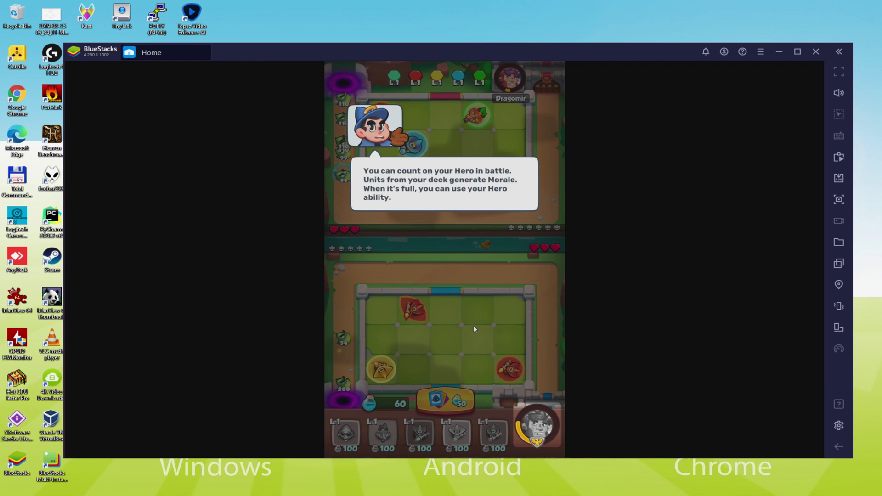
# Step: Continue past the Hero ability explanation, summon another unit and close the emulator's Settings window without making changes
pyautogui.click(440, 290)
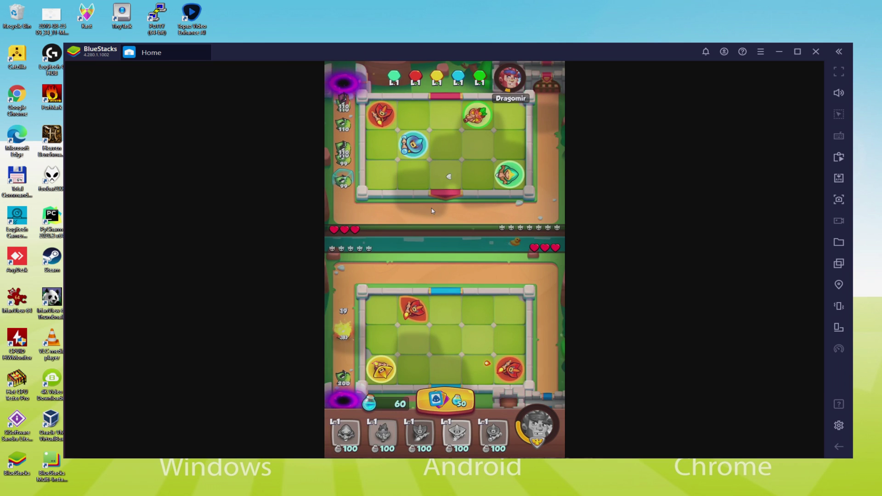
pyautogui.click(456, 399)
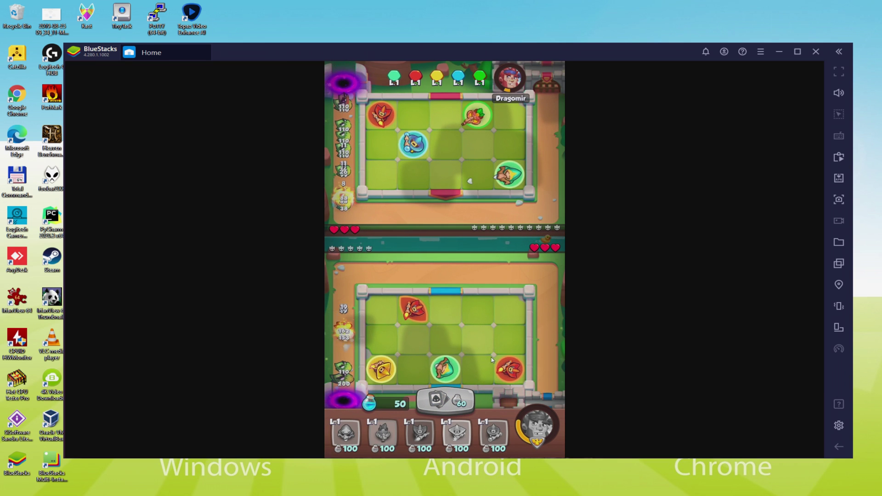
pyautogui.moveTo(508, 368); pyautogui.dragTo(506, 365)
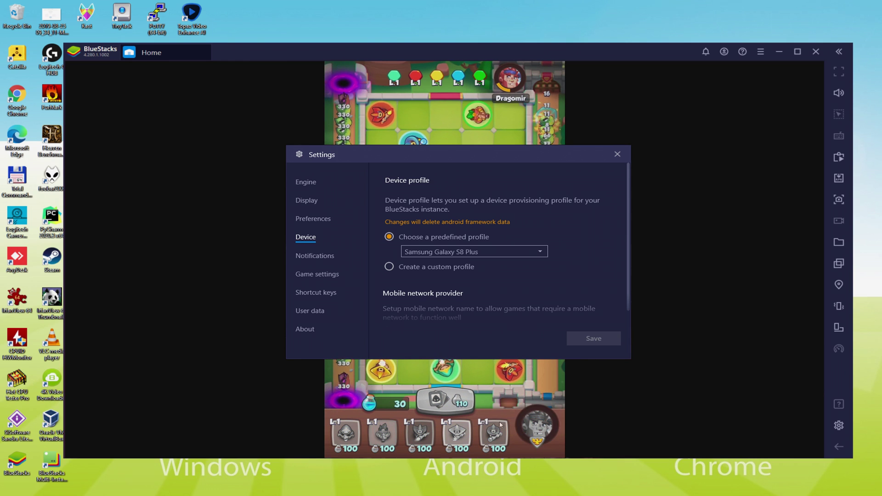
pyautogui.press('Escape')
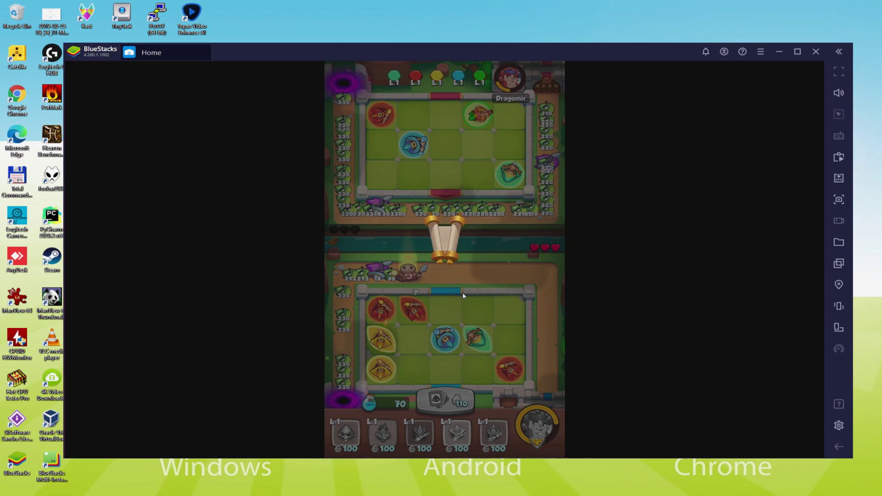
# Step: Continue past the battle result screens after the match to leave the arena
pyautogui.click(447, 429)
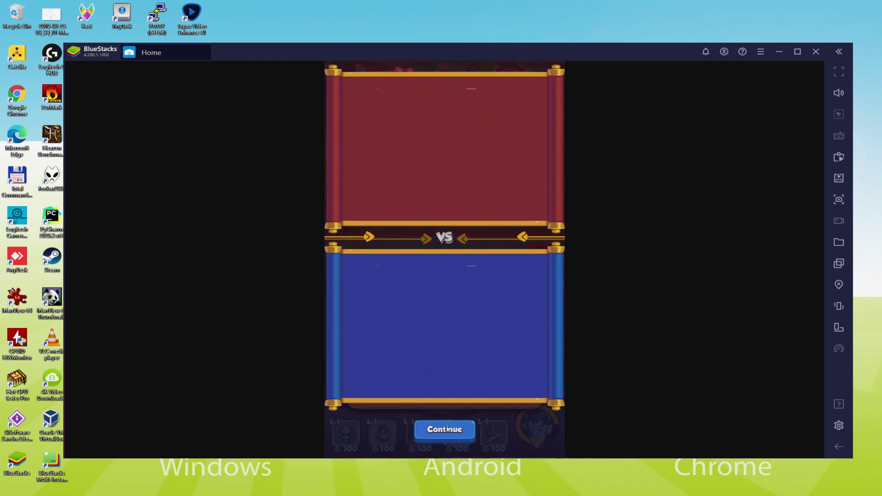
pyautogui.click(443, 430)
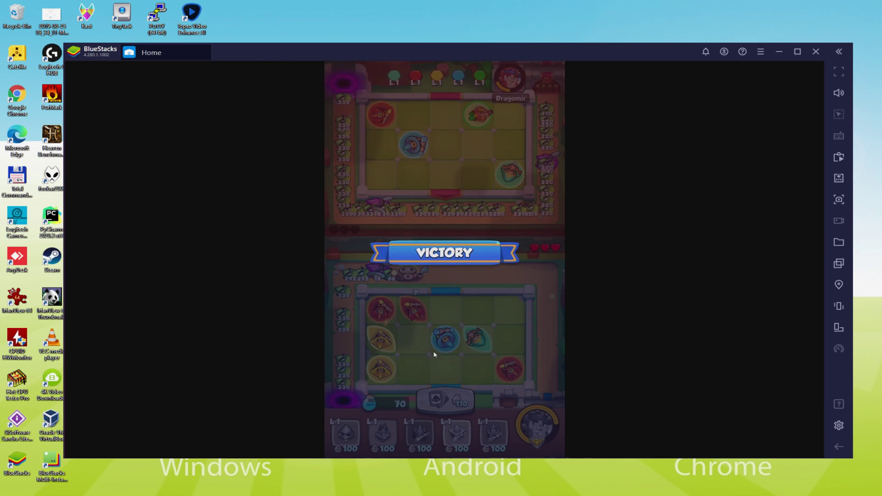
pyautogui.click(450, 434)
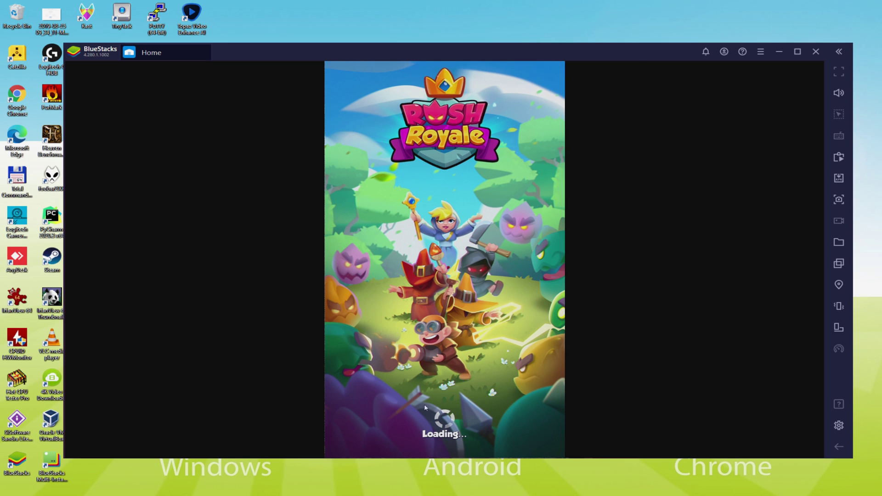
# Step: Set the player nickname to Usitility, confirm it and close the Game update news
pyautogui.click(489, 235)
pyautogui.write('Usitility')
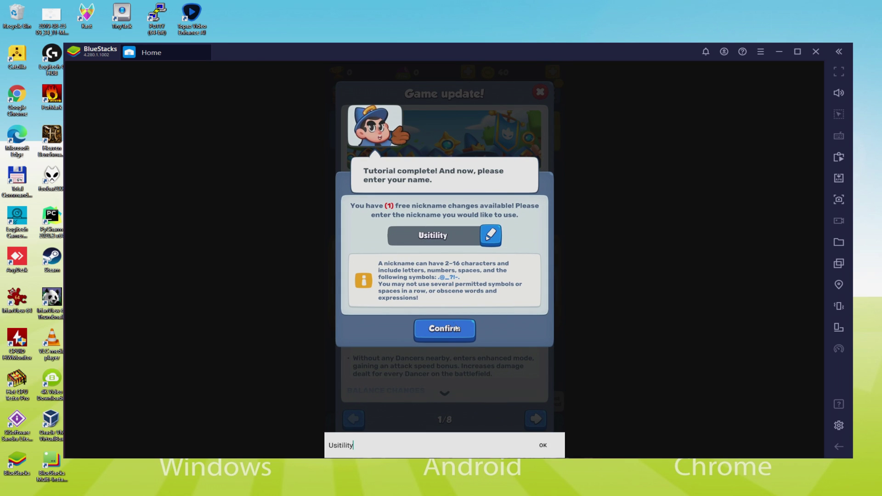
pyautogui.click(456, 332)
pyautogui.click(455, 331)
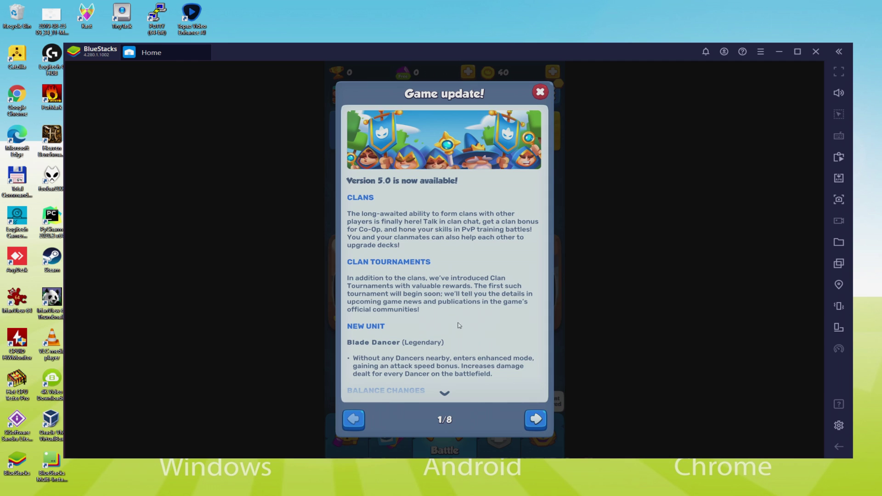
pyautogui.press('Escape')
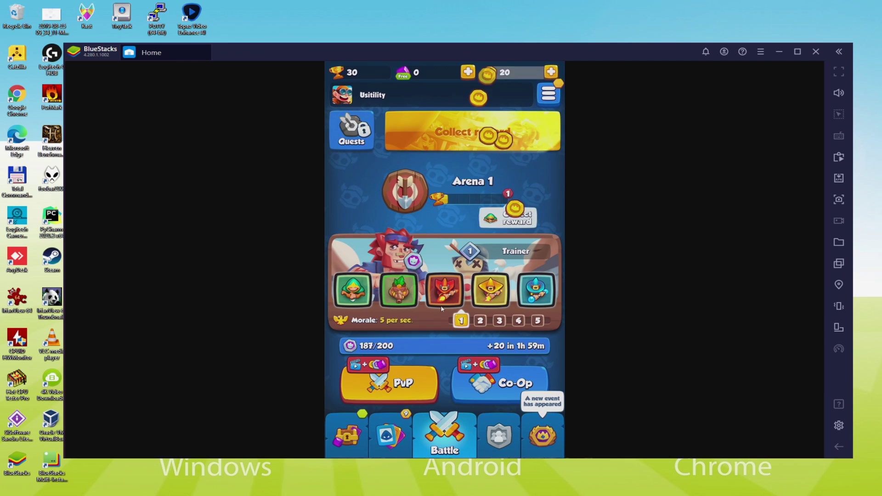
# Step: Collect the 10 Archer cards from the 30-trophy reward in Arena 1 and look through the other arena rewards
pyautogui.click(421, 244)
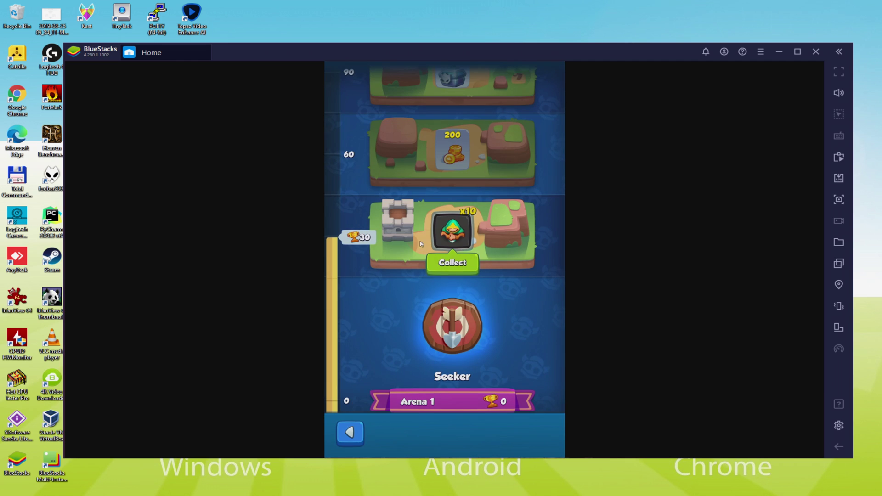
pyautogui.click(455, 266)
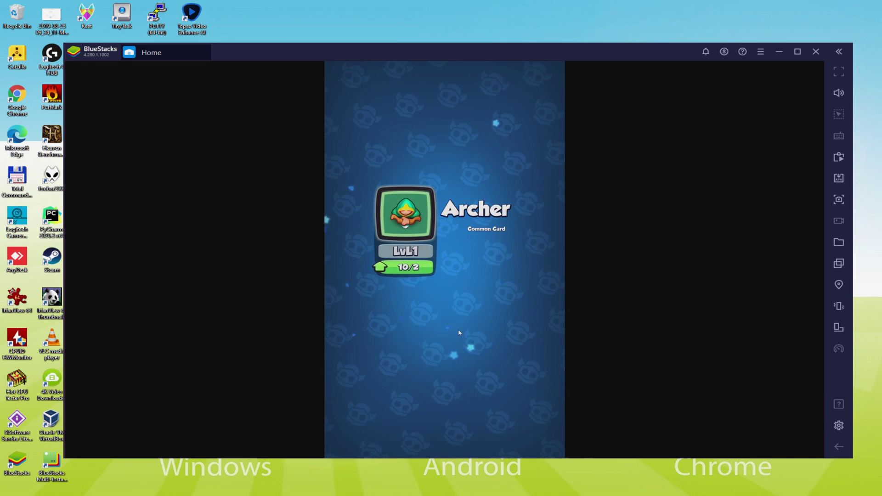
pyautogui.click(465, 352)
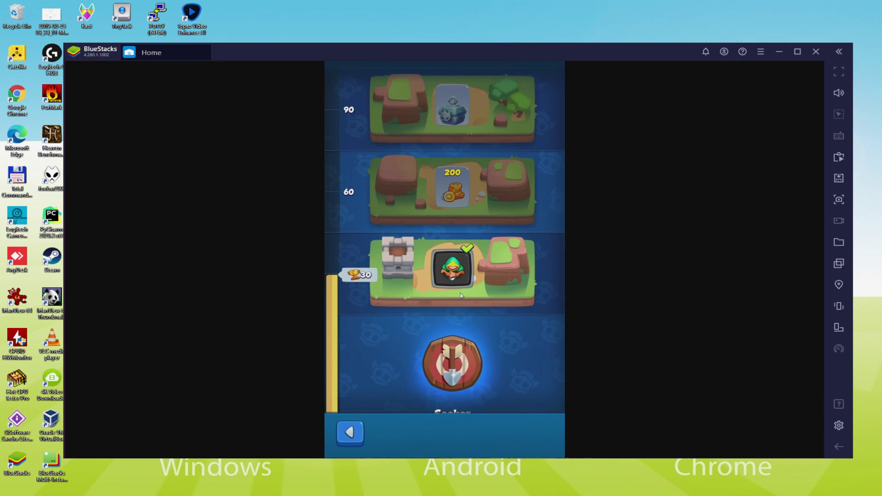
pyautogui.scroll(2, 458, 204)
pyautogui.scroll(-3, 473, 324)
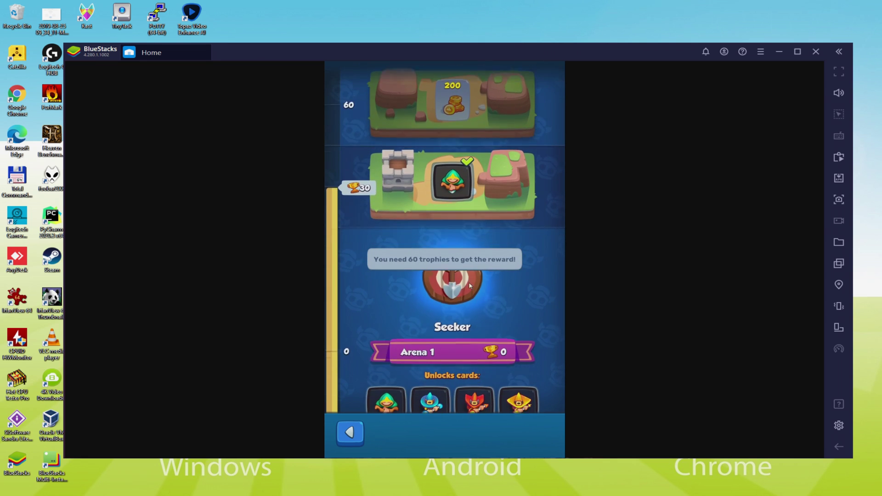